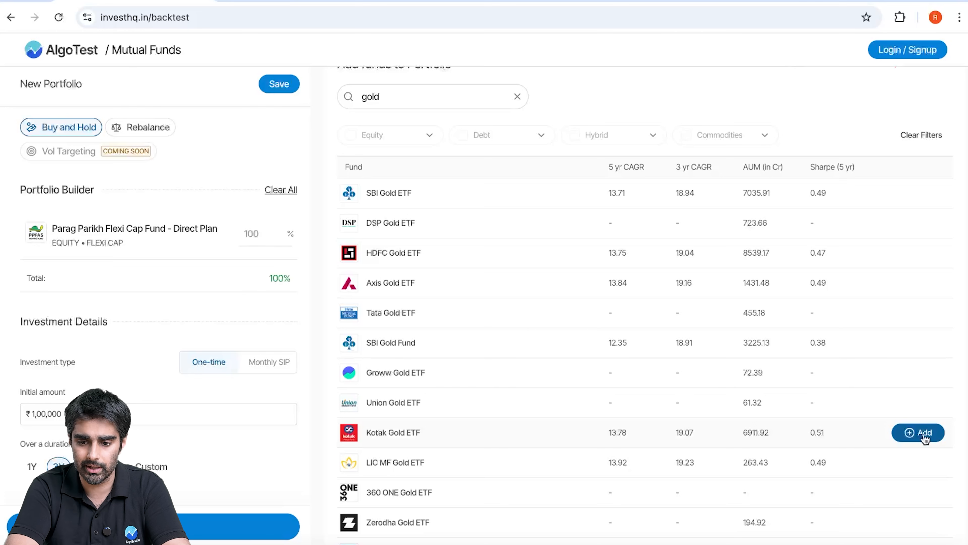
Add Kotak Gold ETF to the portfolio and backtest the equal split over a 10Y duration
left_click(924, 433)
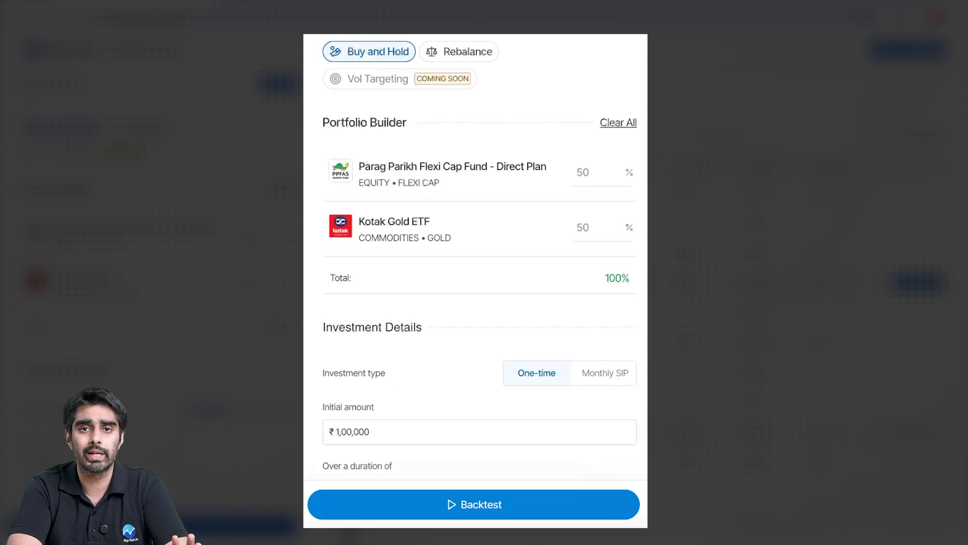
scroll(470, 387, "down", 2)
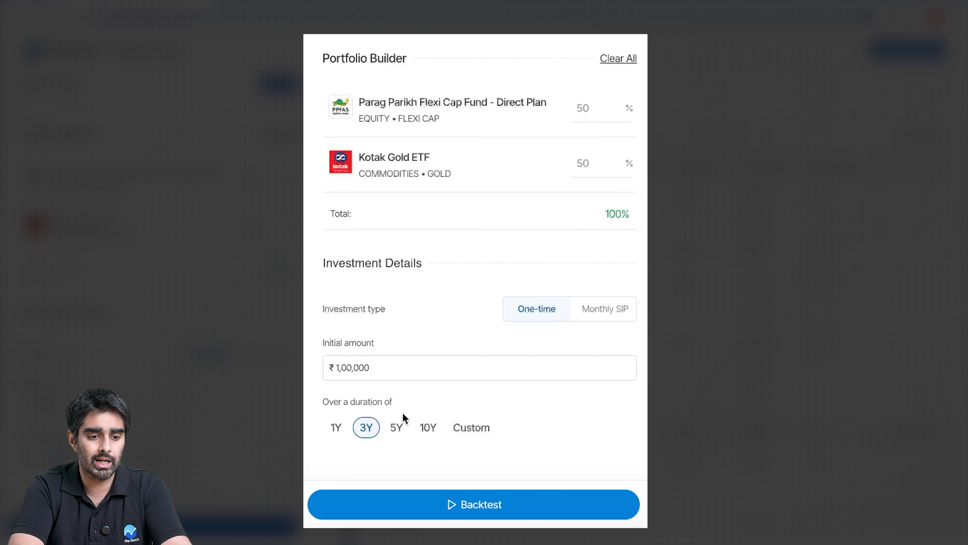
left_click(428, 428)
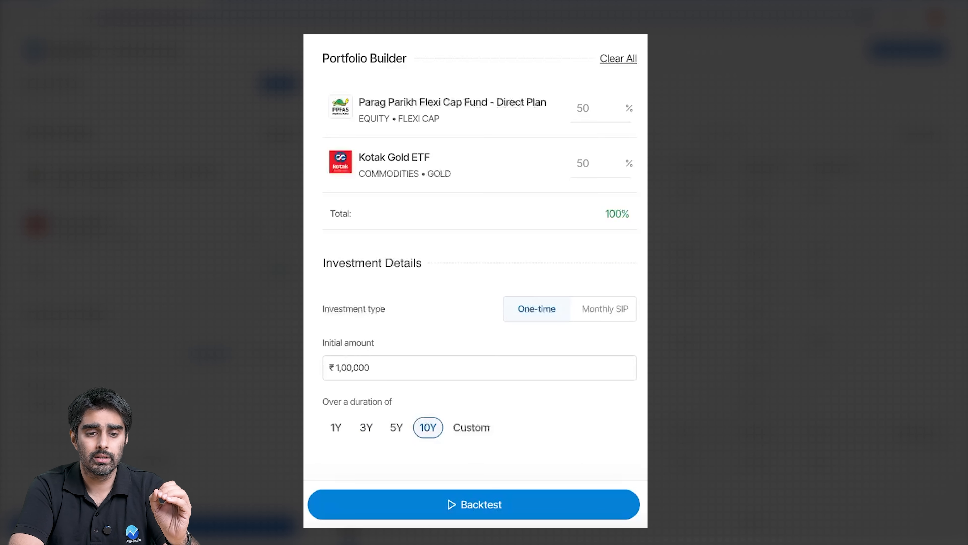
scroll(549, 322, "up", 2)
scroll(549, 321, "down", 2)
left_click(417, 512)
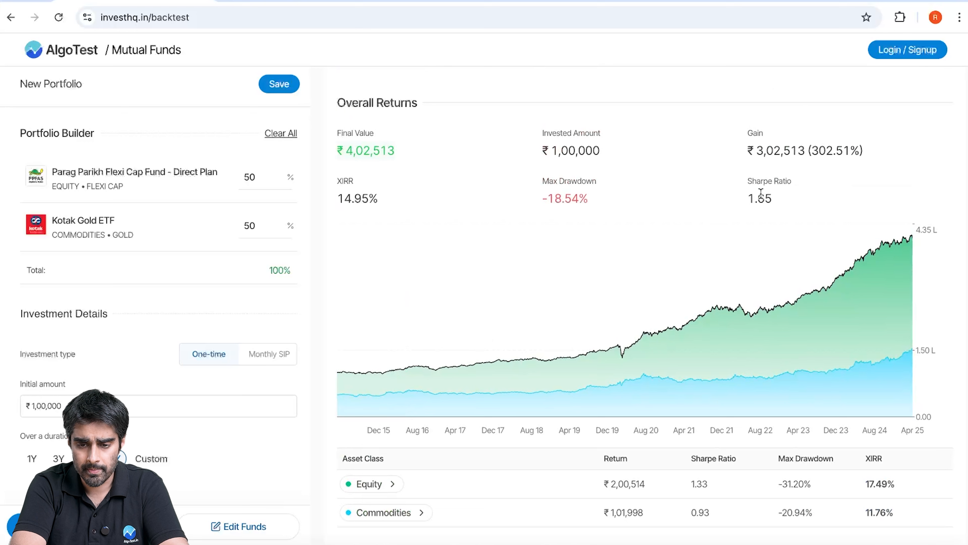
Examine the Sharpe ratio and max drawdown in the overall returns of the backtest
double_click(760, 194)
left_click(821, 193)
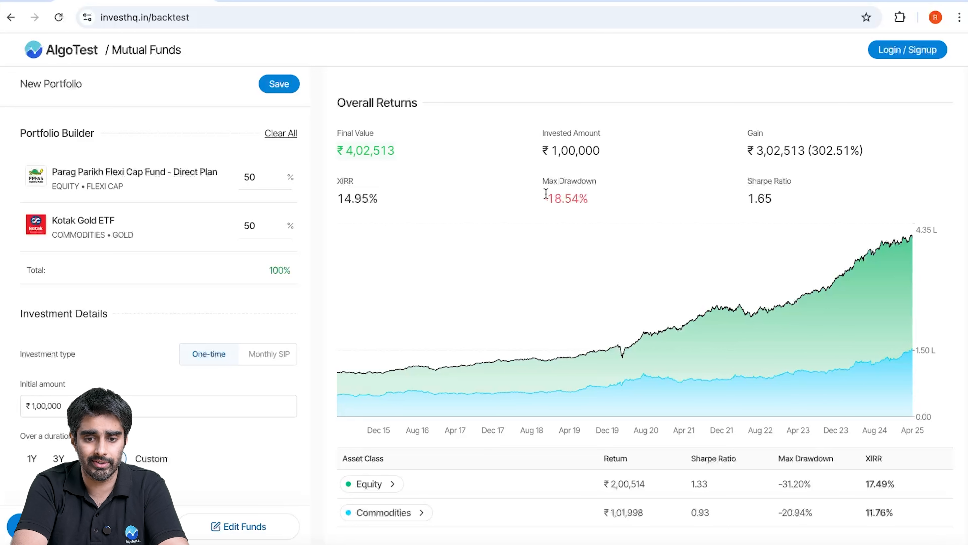
left_click_drag(543, 201, 584, 199)
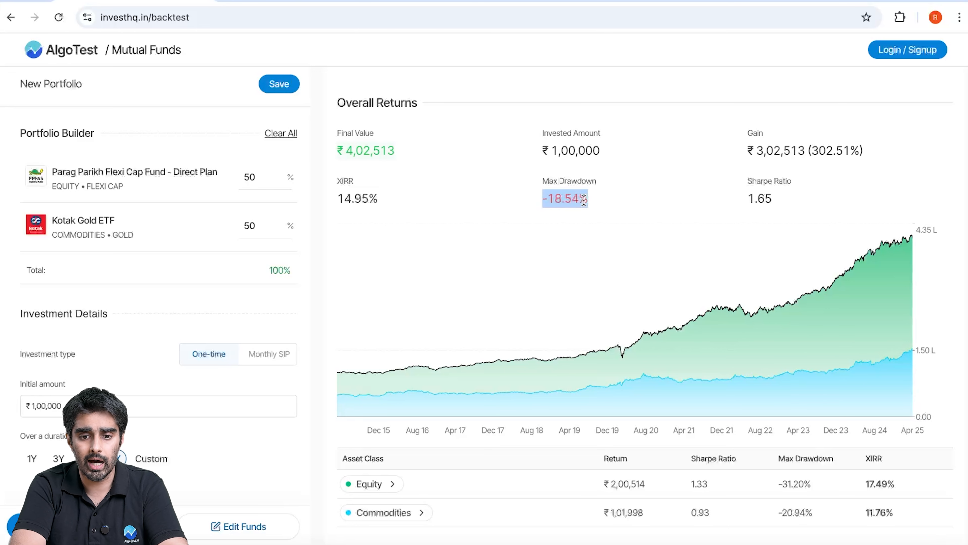
left_click(608, 200)
mouse_move(616, 335)
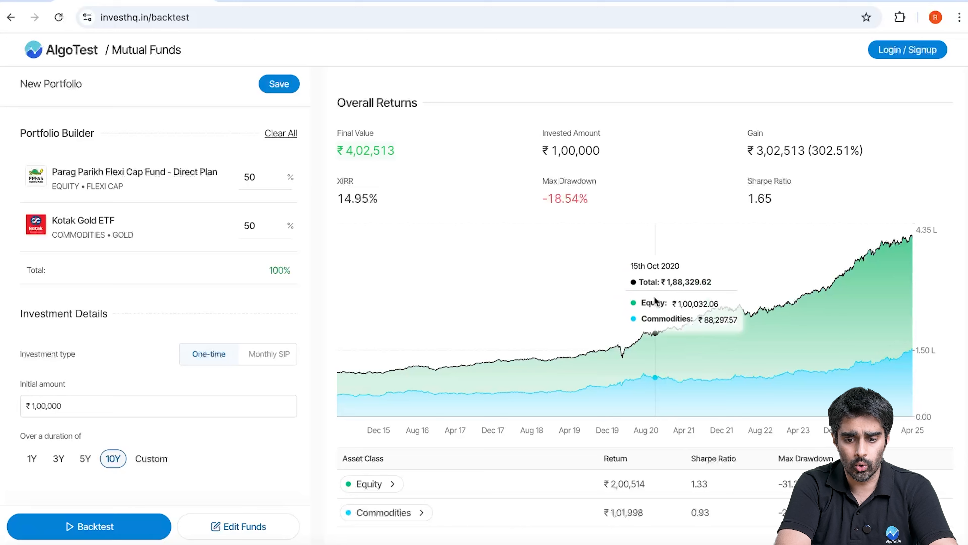
Review the asset class breakdown and the benchmark analysis comparing the portfolio with NIFTY 50
scroll(652, 305, "down", 3)
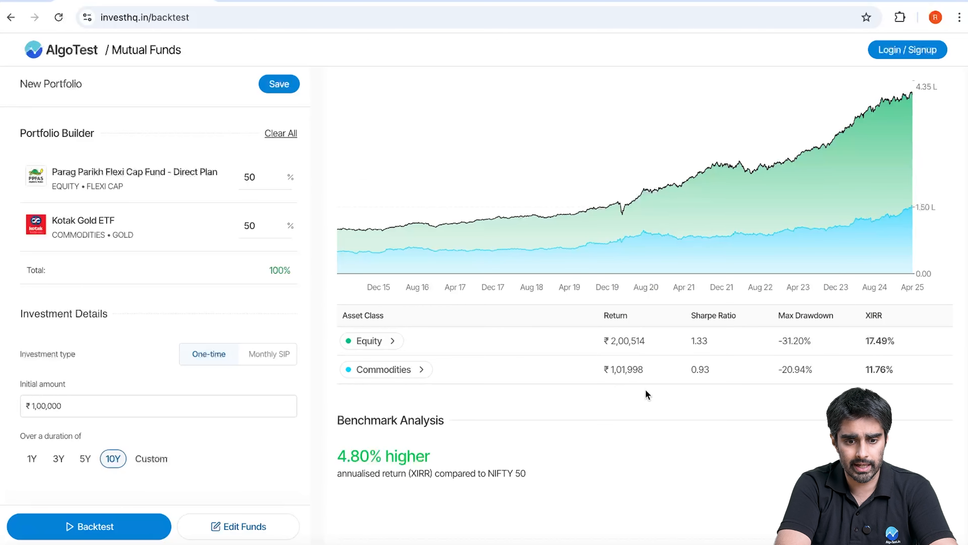
scroll(744, 390, "down", 3)
scroll(802, 251, "down", 4)
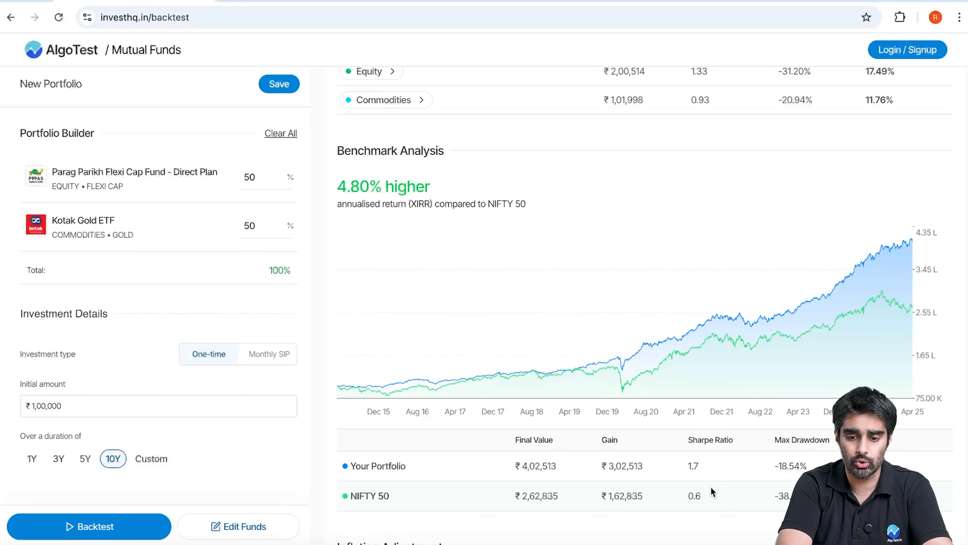
scroll(648, 503, "down", 1)
scroll(648, 393, "up", 1)
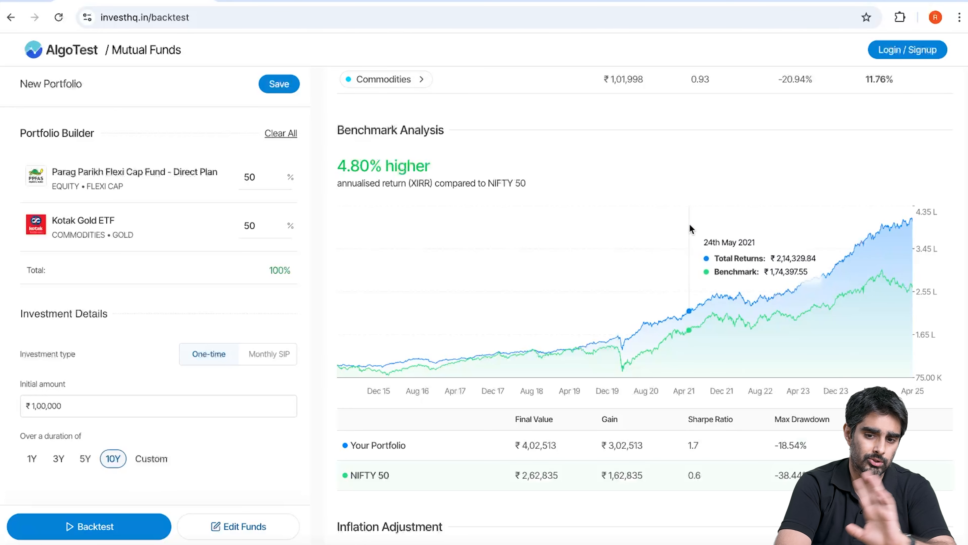
Examine the inflation adjustment chart and compare the portfolio's XIRR before and after inflation
scroll(939, 281, "down", 10)
scroll(940, 281, "up", 8)
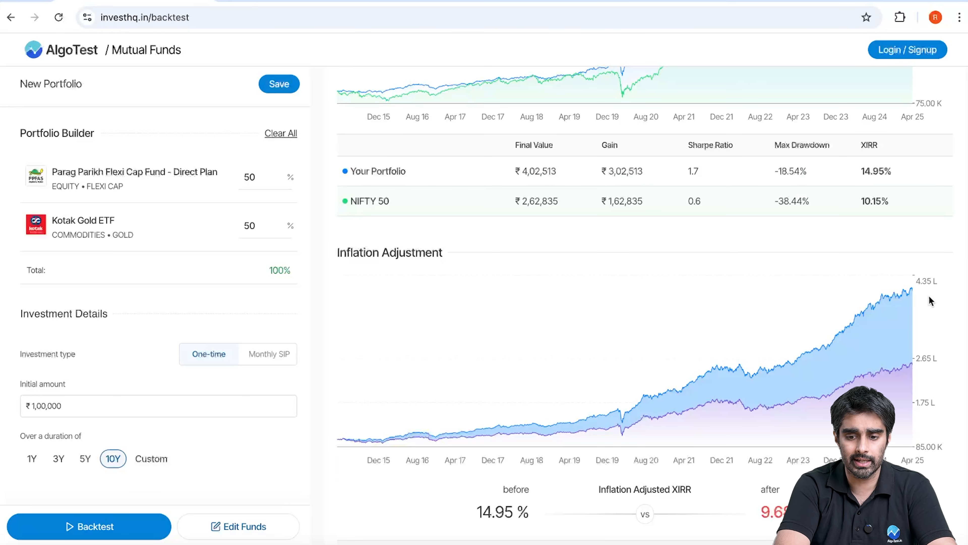
scroll(929, 295, "down", 2)
scroll(929, 295, "up", 1)
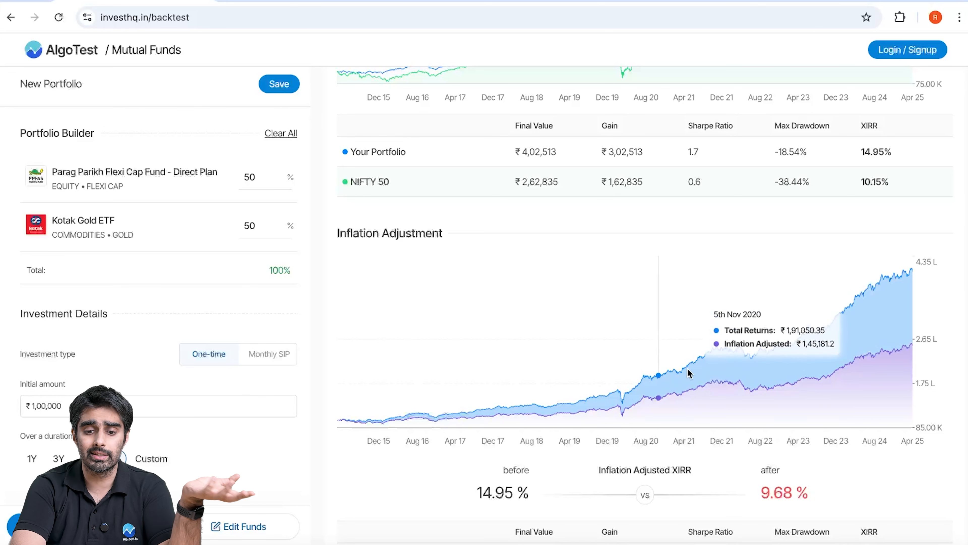
scroll(933, 328, "down", 2)
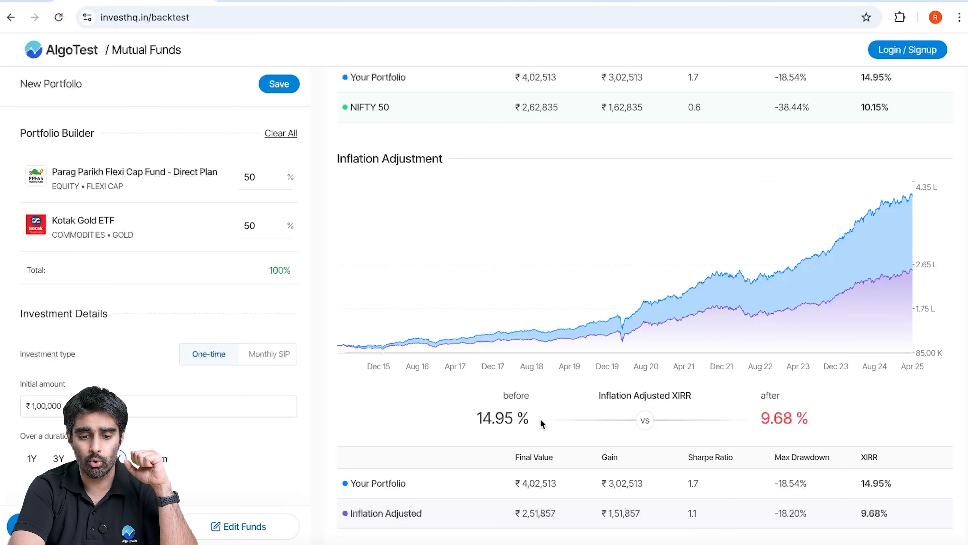
triple_click(506, 416)
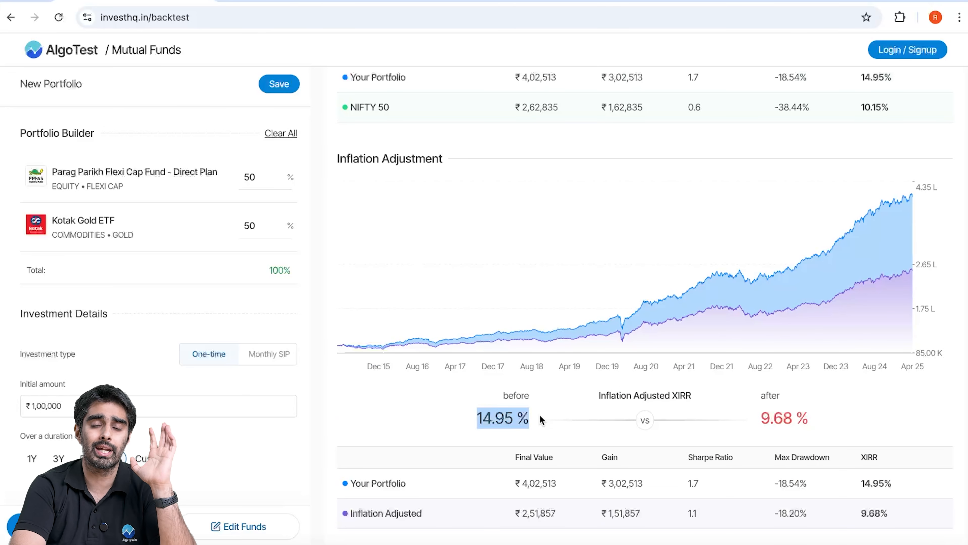
double_click(768, 415)
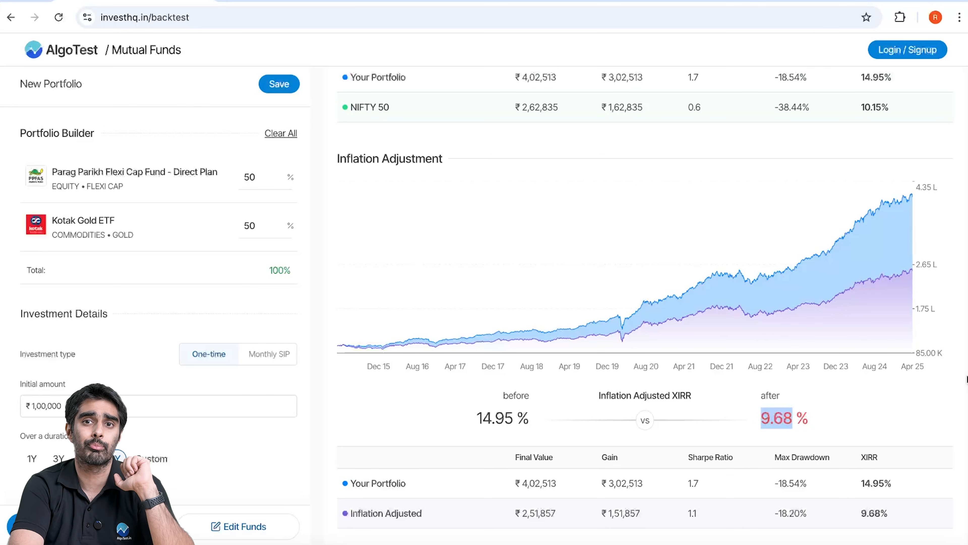
left_click(959, 380)
Check the inflation-adjusted Sharpe ratio and look over the list of transactions
scroll(945, 390, "down", 3)
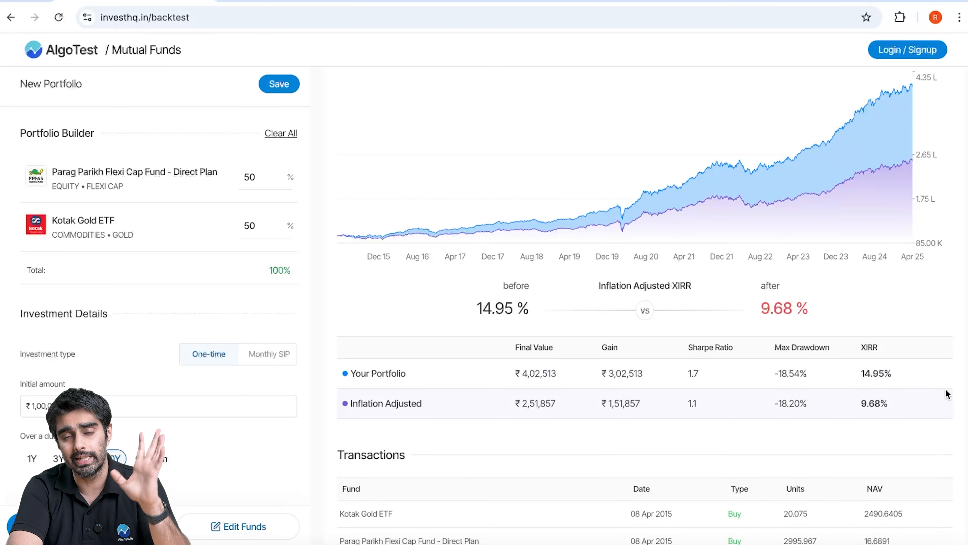
scroll(922, 363, "down", 3)
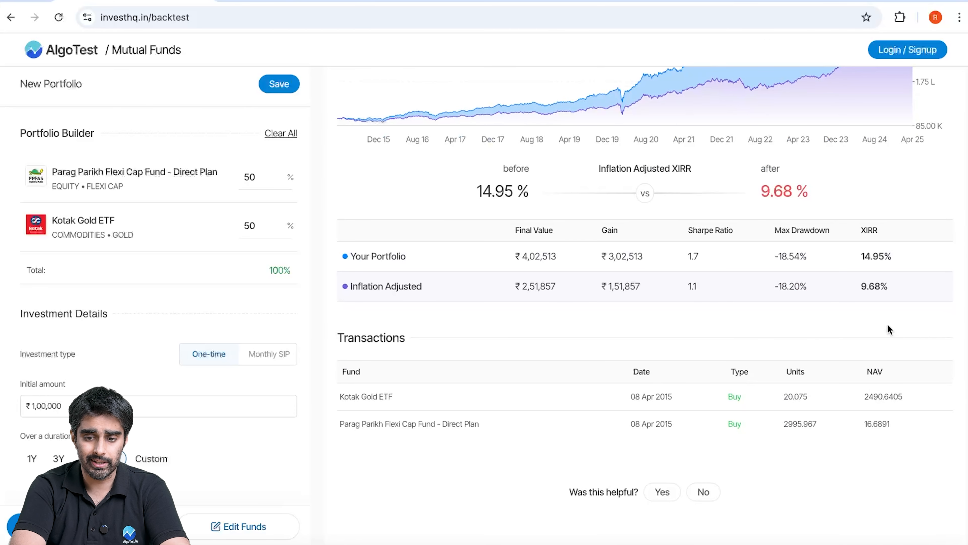
double_click(692, 287)
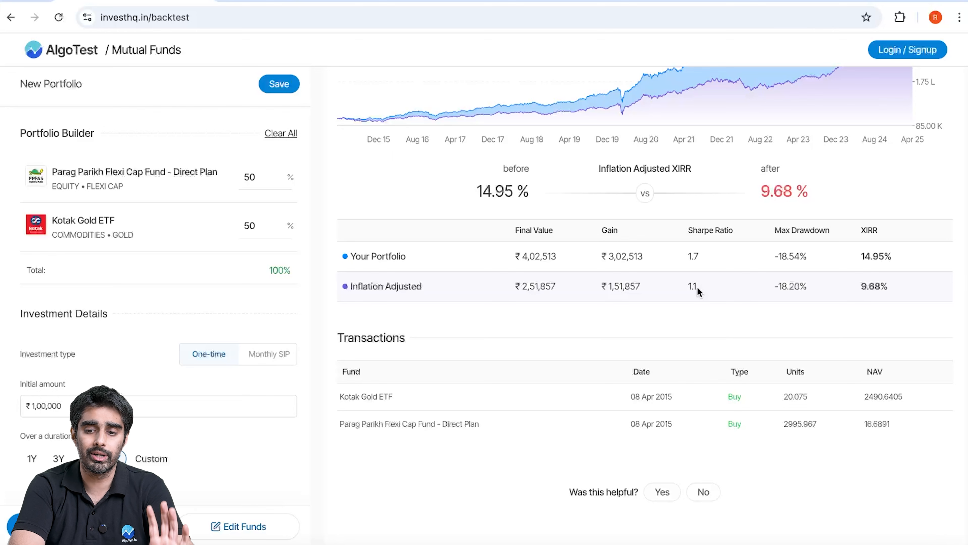
scroll(697, 286, "down", 1)
scroll(692, 293, "up", 15)
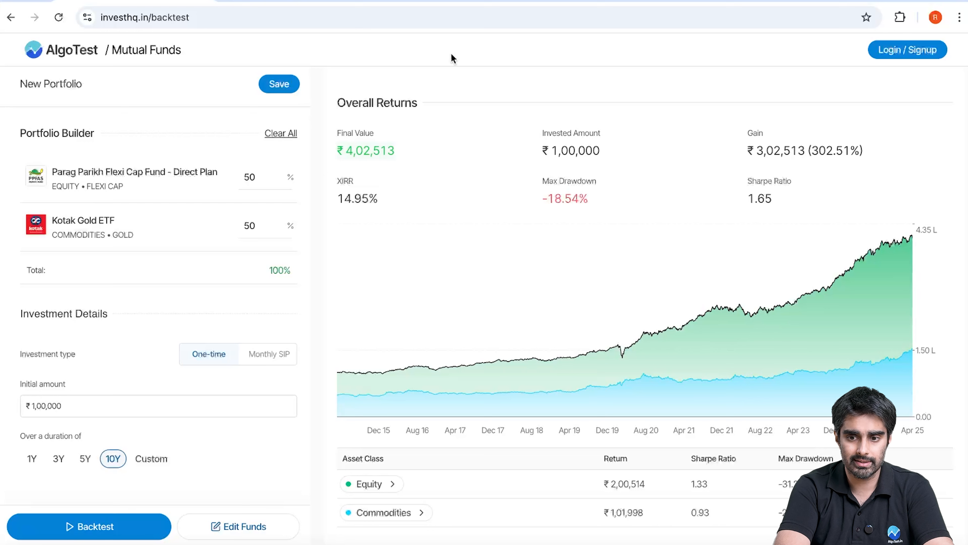
Return to editing the portfolio's funds, search them for "debt" and clear the search
left_click(239, 531)
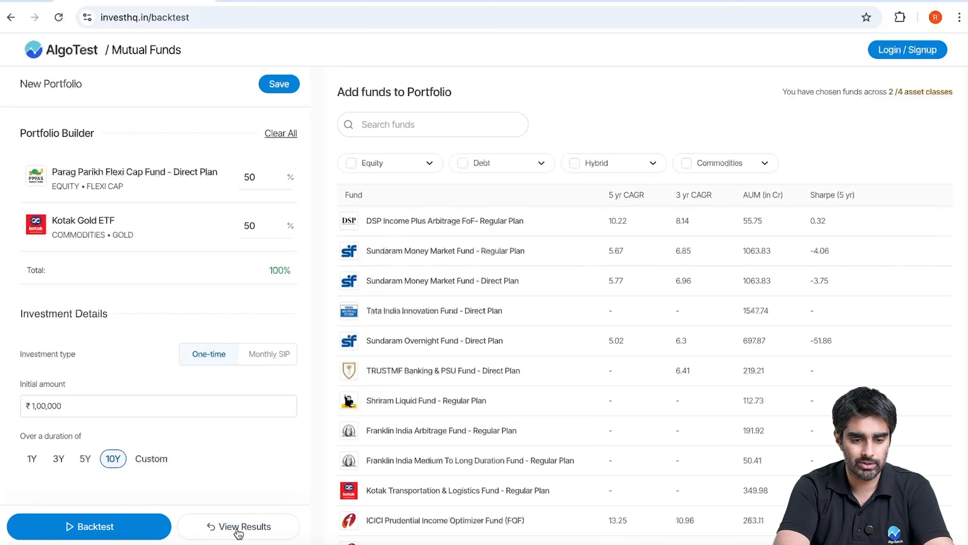
left_click(476, 125)
type("debt")
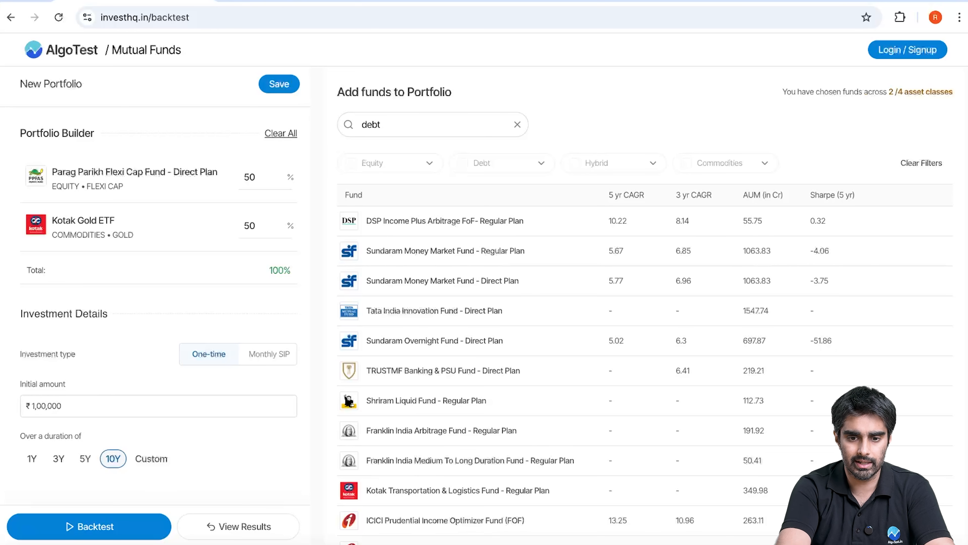
left_click(518, 124)
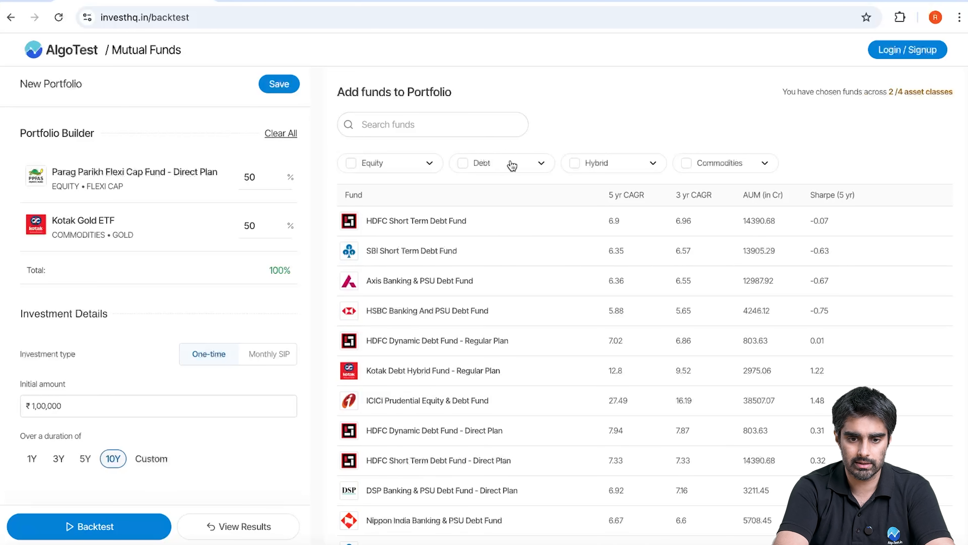
Filter to debt funds ranked by highest 5 yr CAGR and add Aditya Birla Sun Life Medium Term Plan - Direct Plan
left_click(512, 165)
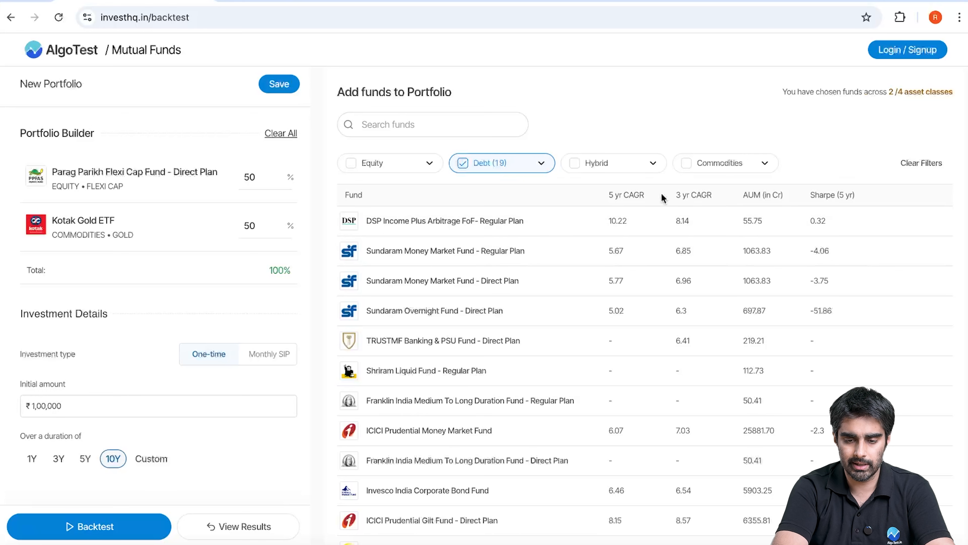
left_click(633, 195)
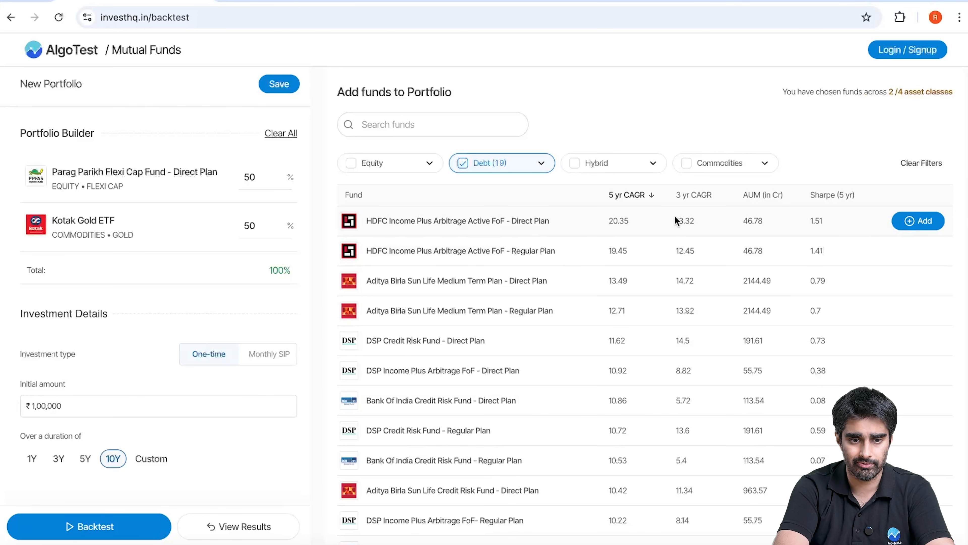
scroll(740, 310, "down", 4)
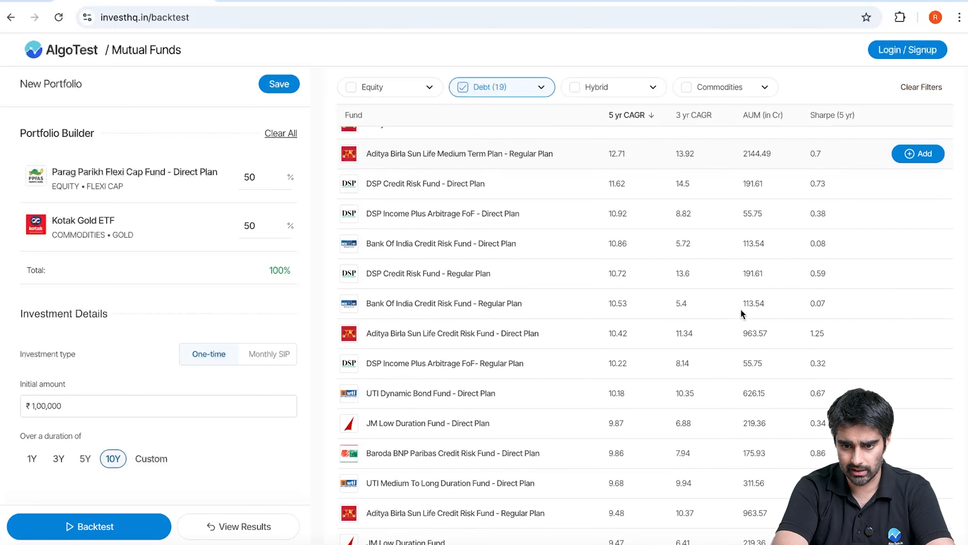
scroll(741, 310, "up", 4)
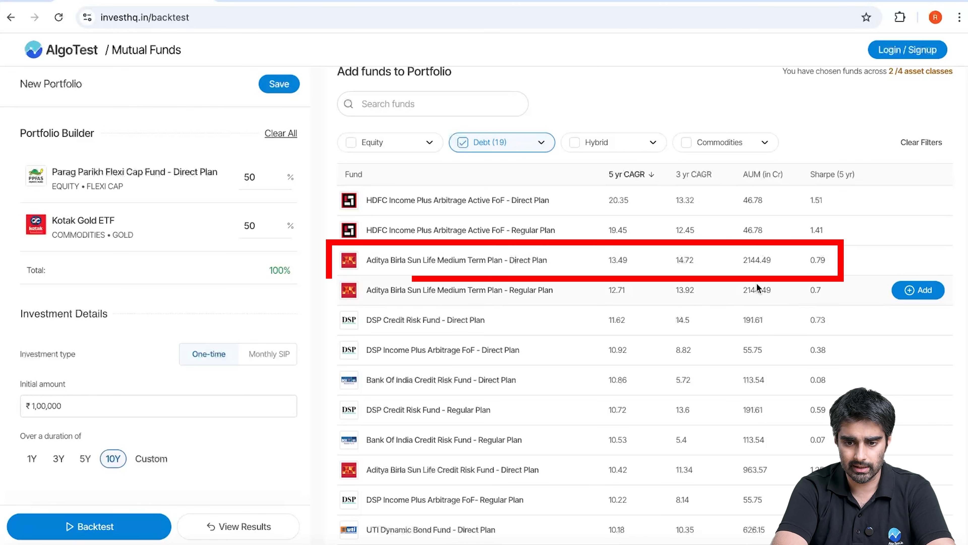
scroll(503, 293, "up", 1)
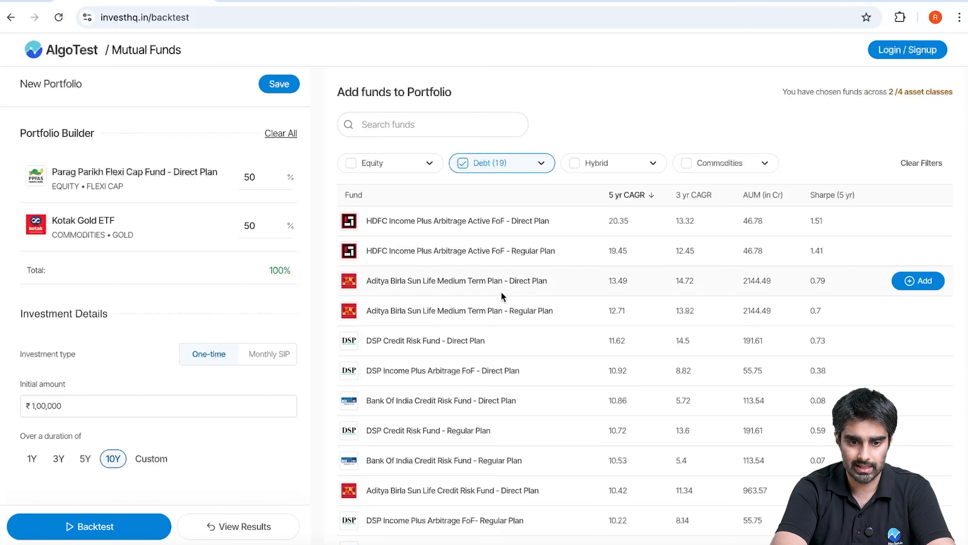
left_click(918, 281)
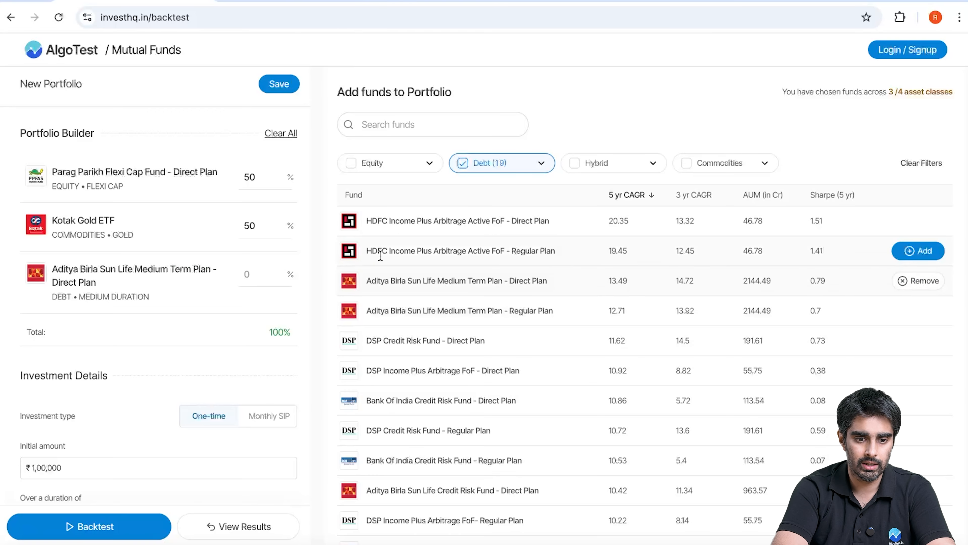
Set the allocation to 20% for the Aditya Birla Sun Life debt fund and 30% for Kotak Gold ETF
left_click(257, 274)
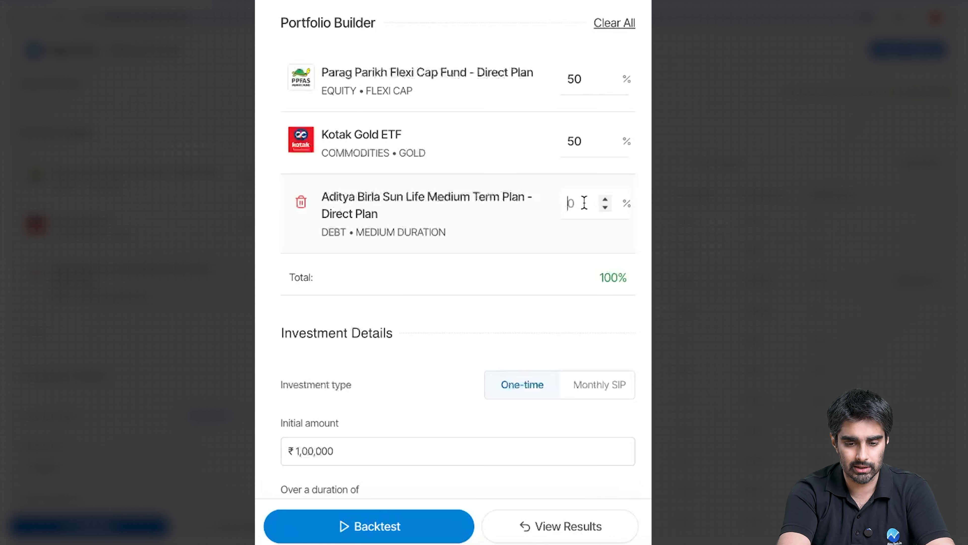
type("20")
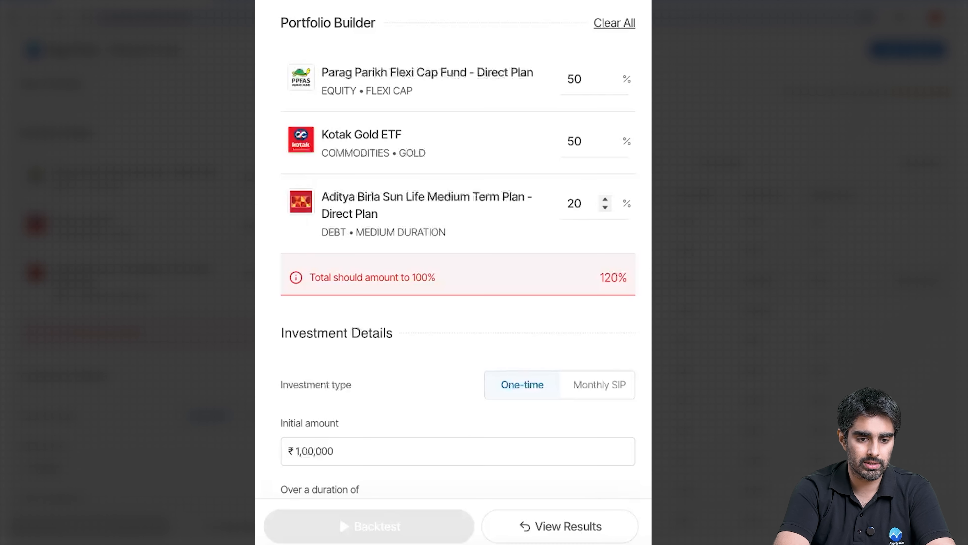
left_click(586, 142)
key("BackSpace")
key("BackSpace")
type("30")
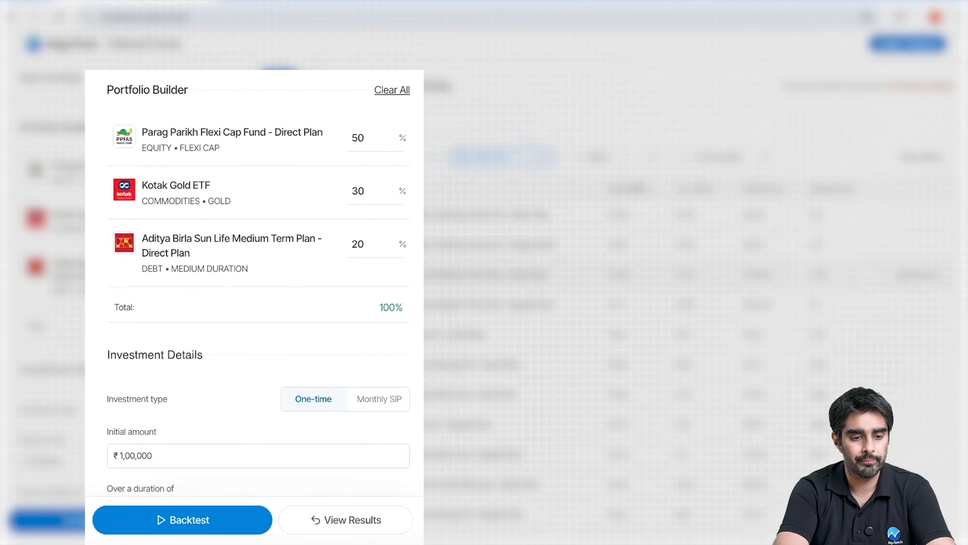
Run the backtest on the three-fund portfolio and check its overall Sharpe ratio and final value
scroll(184, 429, "down", 2)
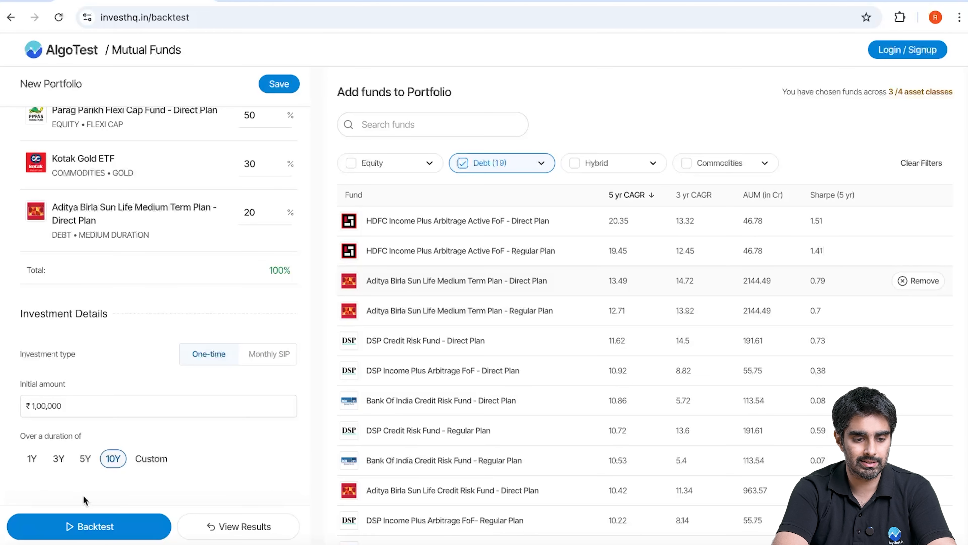
left_click(78, 526)
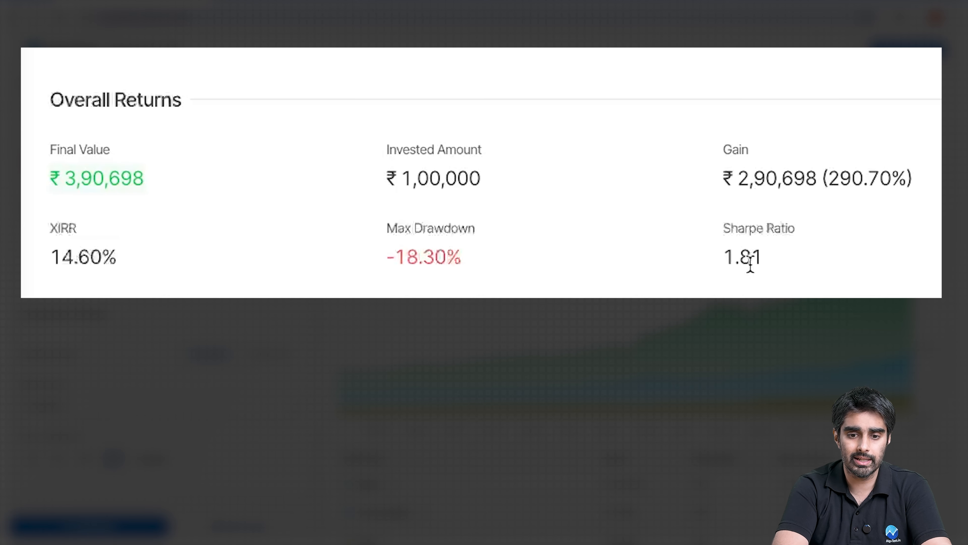
double_click(764, 202)
left_click(789, 258)
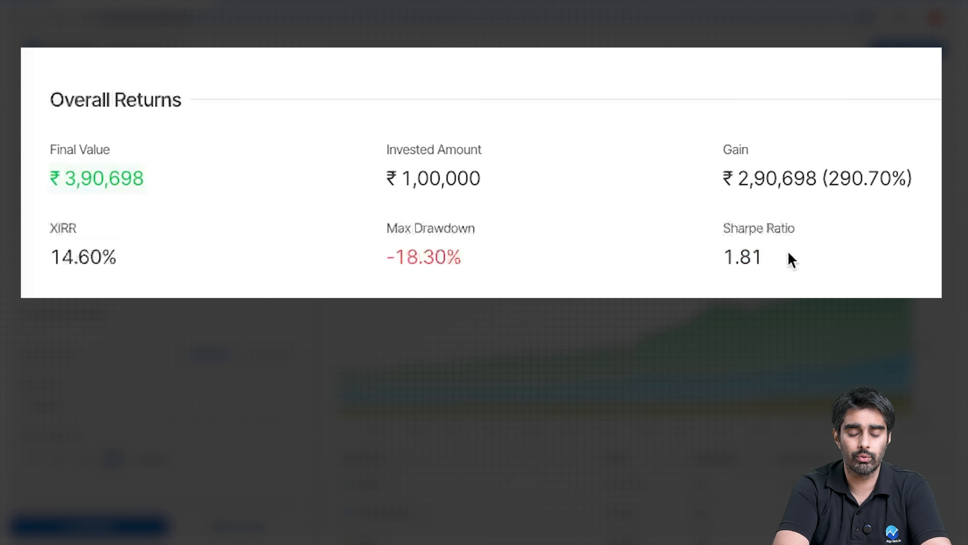
double_click(80, 178)
left_click(198, 192)
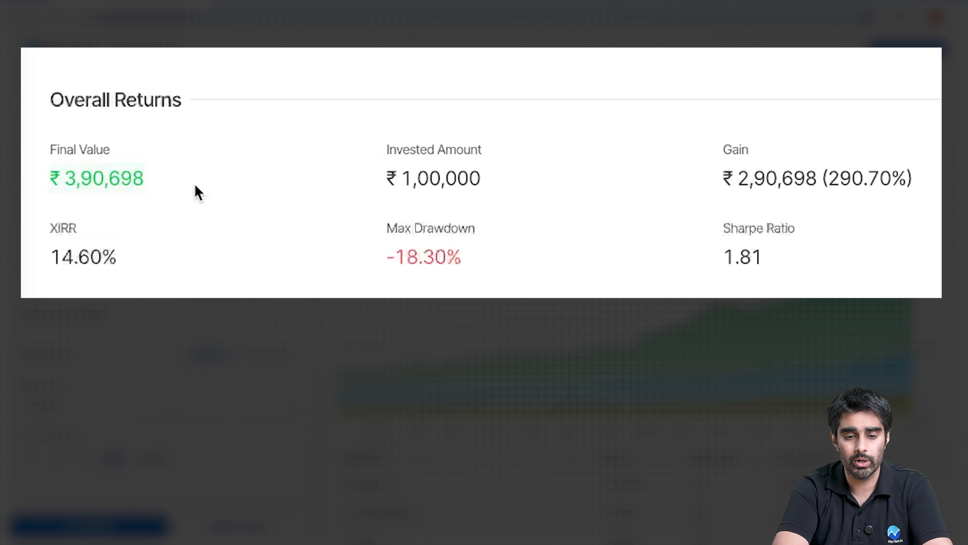
Examine the portfolio's overall XIRR and the return, Sharpe ratio and drawdown of each asset class
double_click(57, 255)
left_click(201, 258)
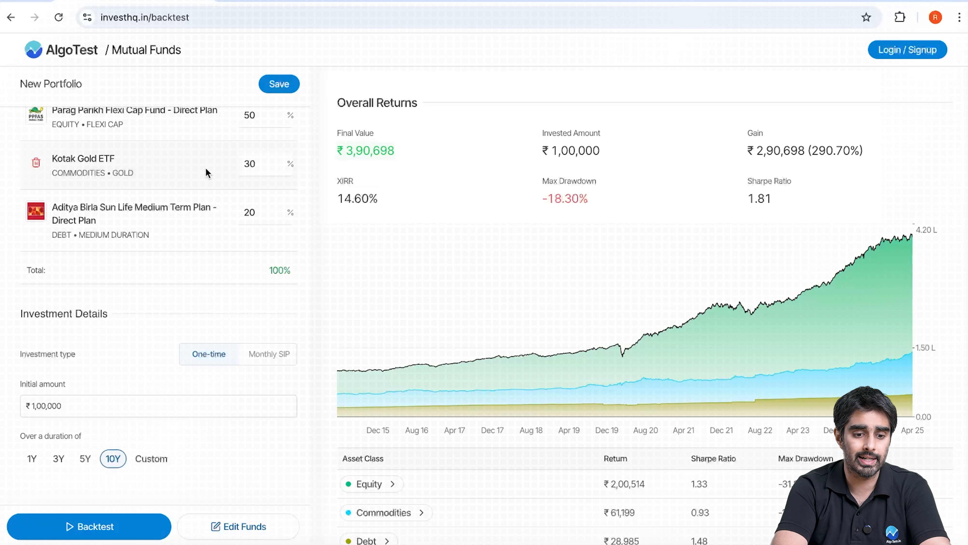
scroll(206, 169, "up", 3)
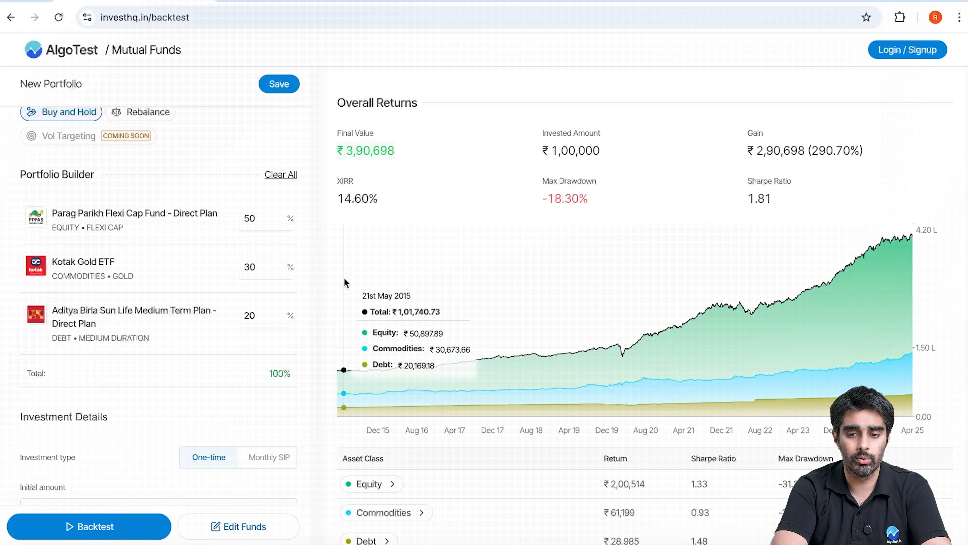
scroll(343, 277, "down", 1)
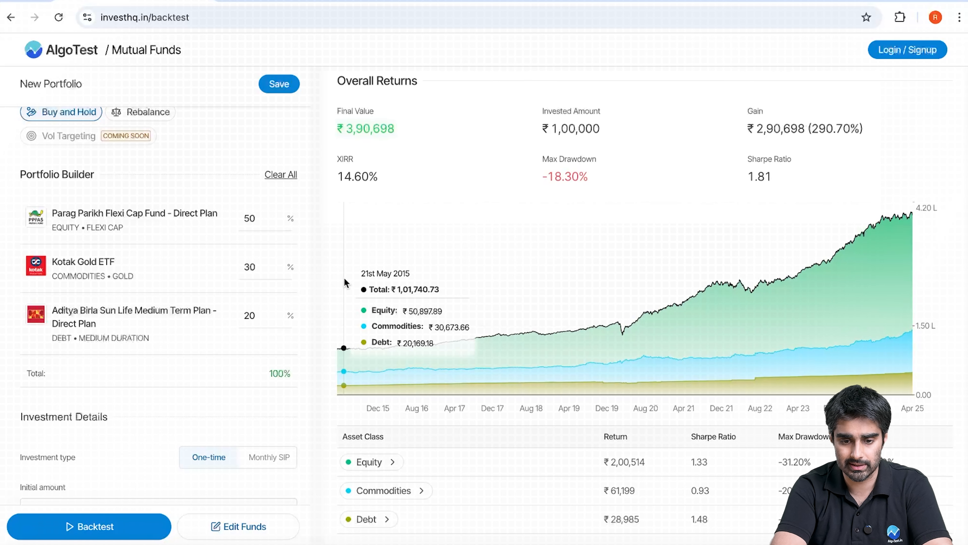
scroll(344, 277, "down", 5)
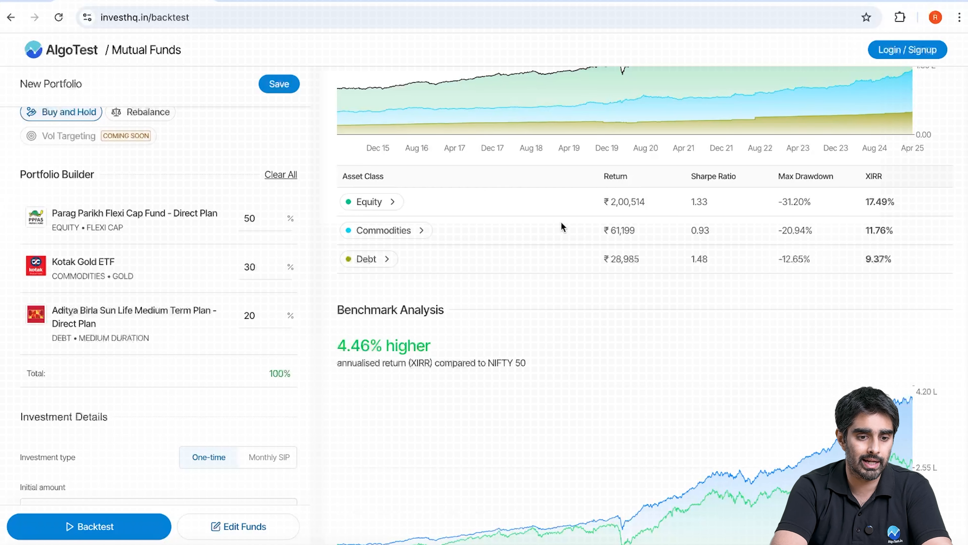
Rerun the backtest and compare the portfolio's overall Sharpe ratio with those of the individual asset classes
left_click(97, 526)
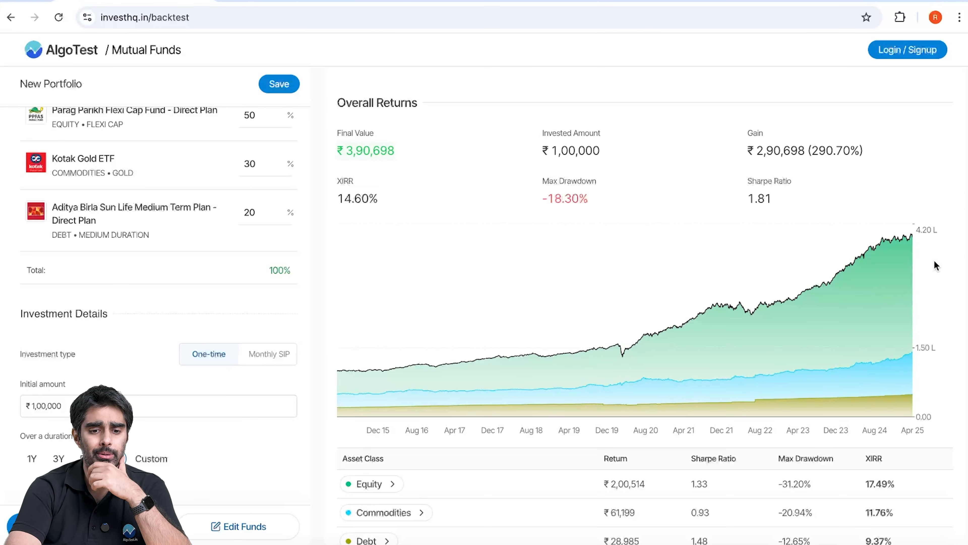
scroll(575, 344, "down", 7)
scroll(576, 347, "up", 7)
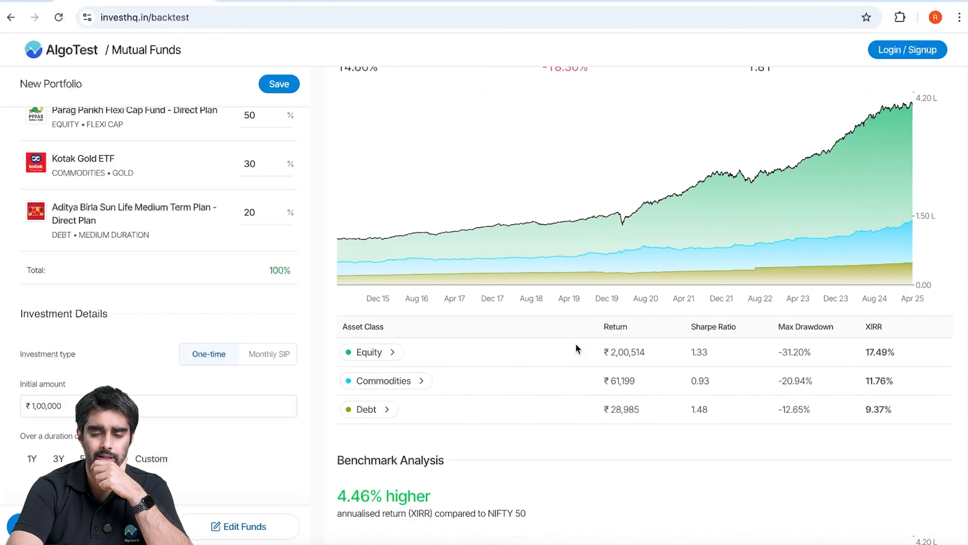
double_click(751, 202)
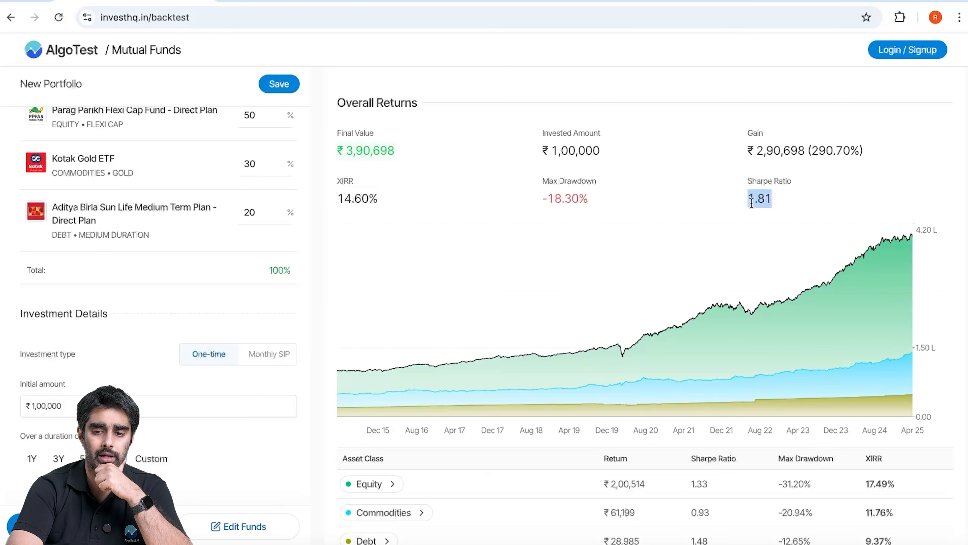
left_click(321, 194)
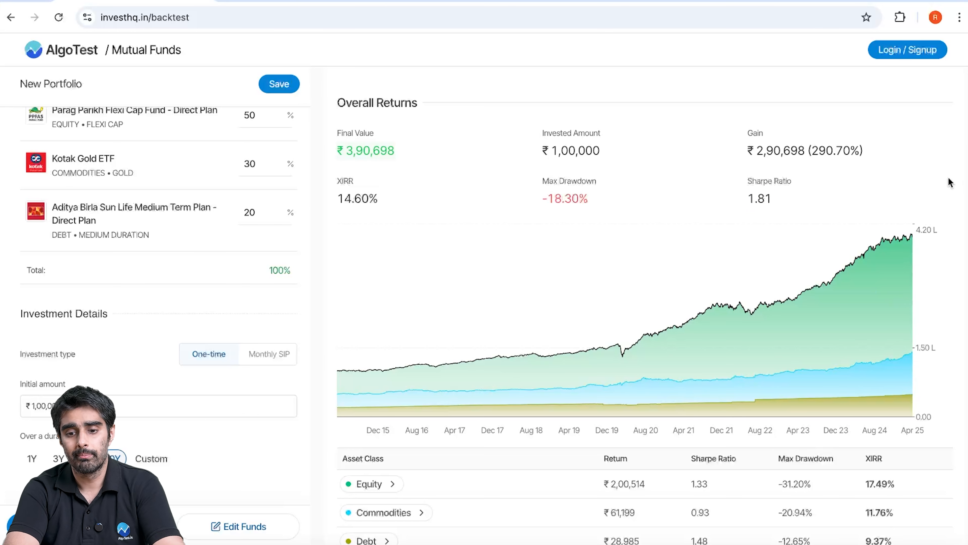
Review the benchmark analysis, inflation adjustment and transactions of the one-time investment backtest
scroll(950, 182, "down", 2)
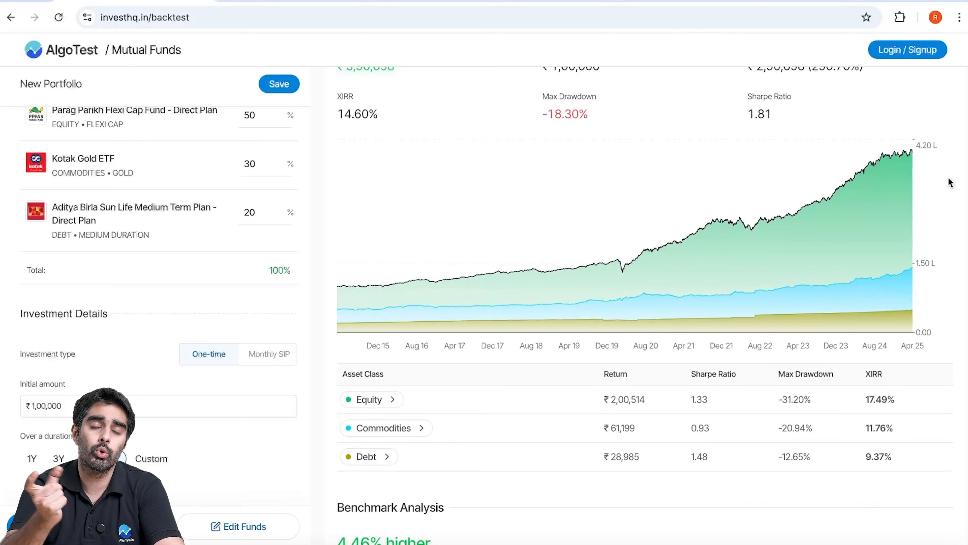
scroll(950, 182, "up", 2)
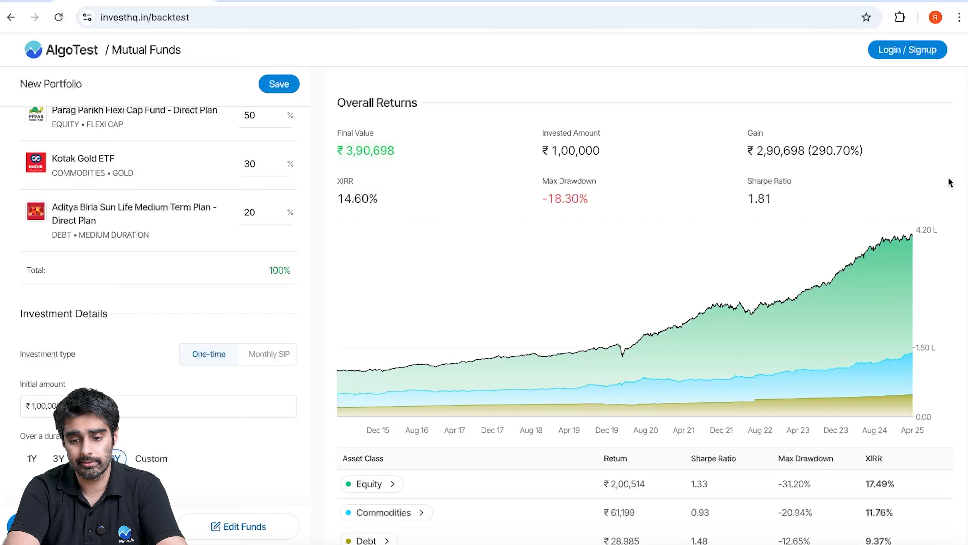
scroll(950, 183, "down", 8)
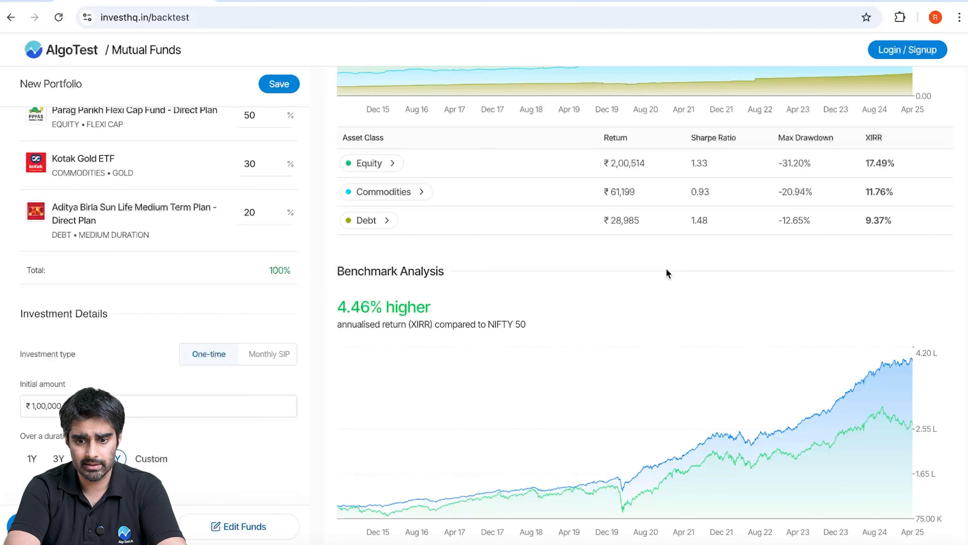
scroll(667, 272, "down", 12)
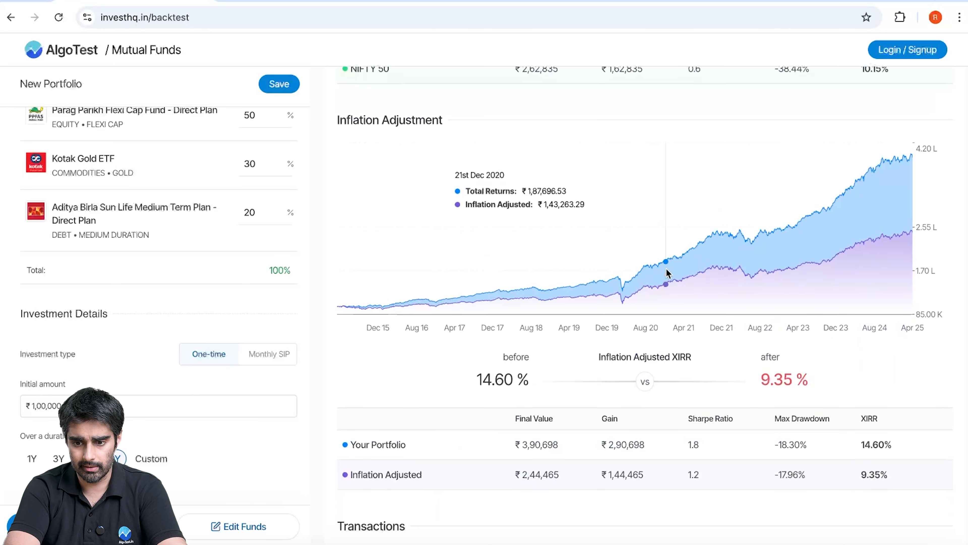
scroll(667, 272, "down", 6)
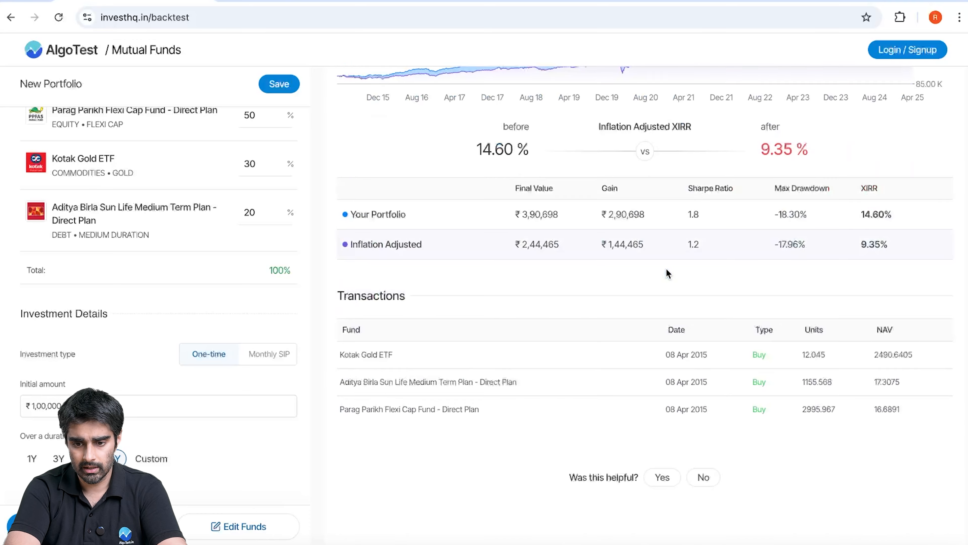
scroll(668, 273, "up", 20)
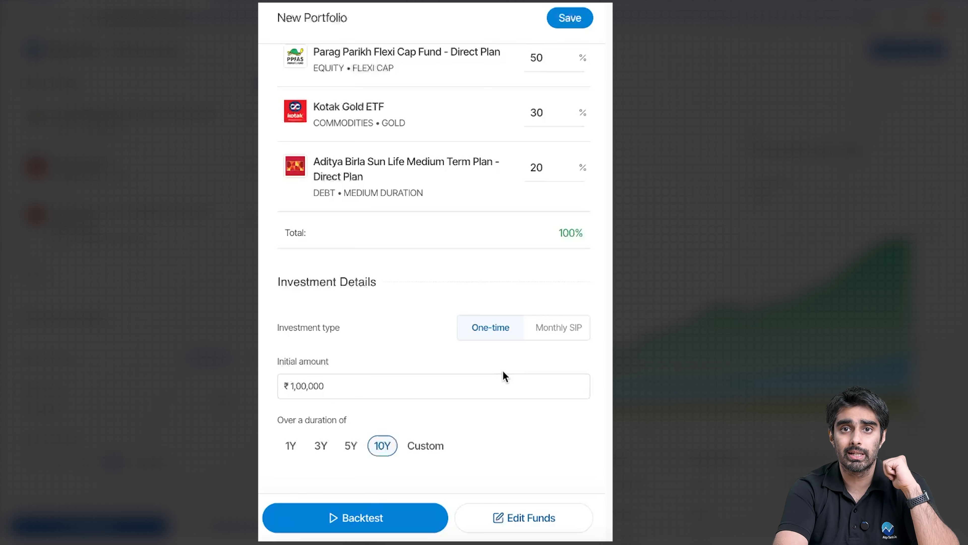
Switch the investment type to Monthly SIP with a subsequent SIP amount of ₹10,000 and run the backtest
left_click(574, 334)
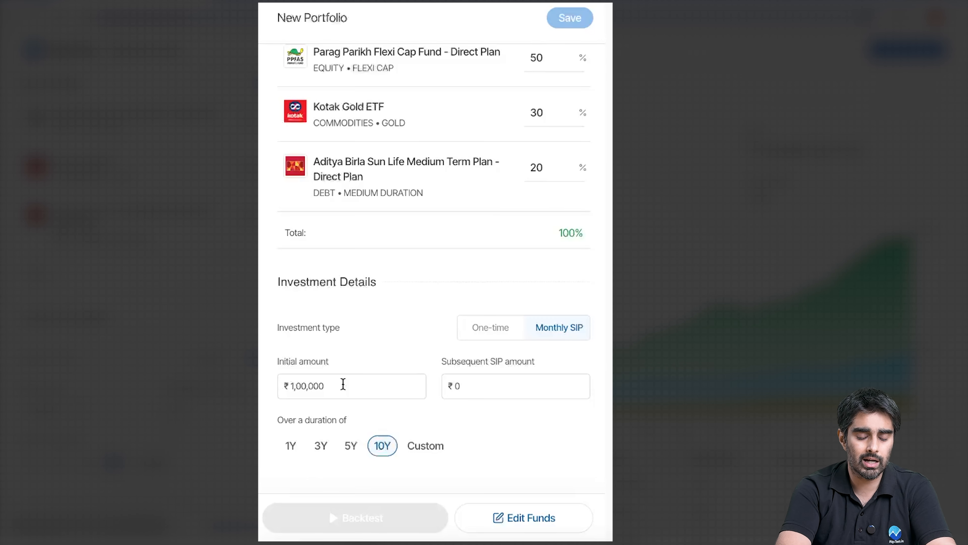
left_click(504, 383)
type("10000")
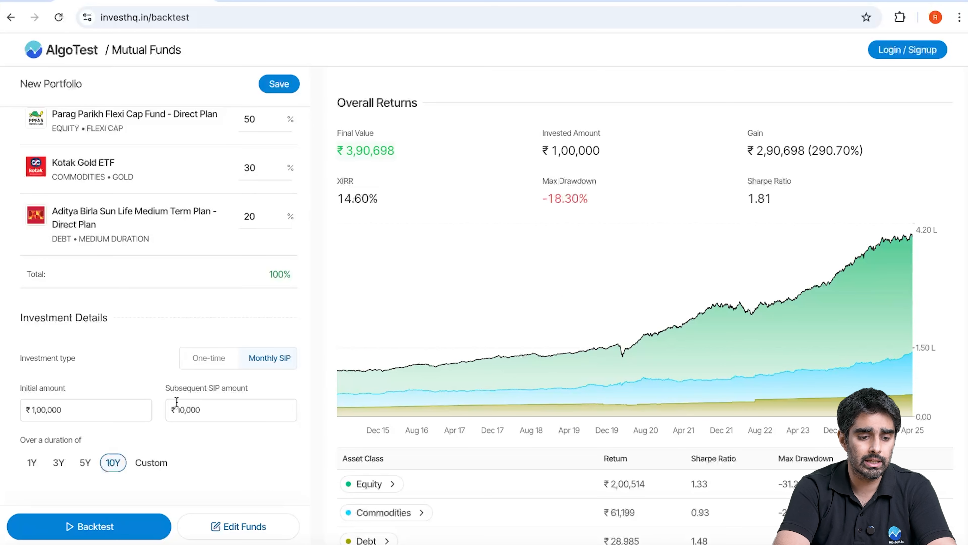
left_click(99, 519)
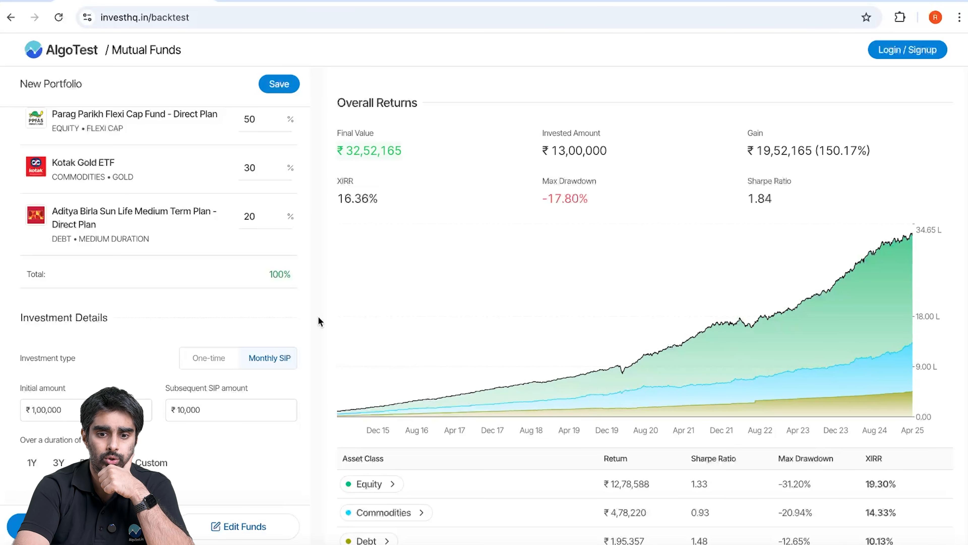
Check the invested amount and XIRR in the overall returns of the monthly SIP backtest
left_click_drag(512, 157, 615, 146)
left_click(615, 146)
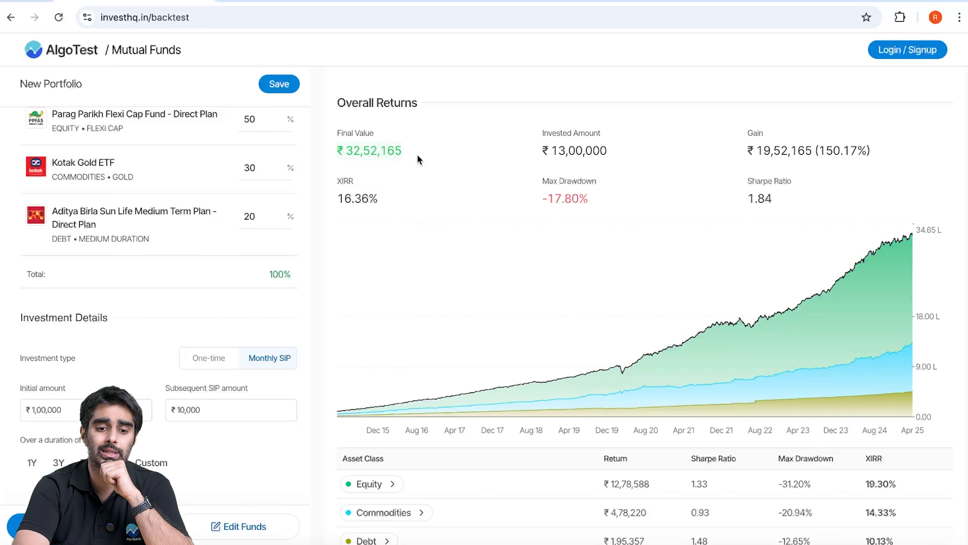
left_click_drag(379, 199, 372, 197)
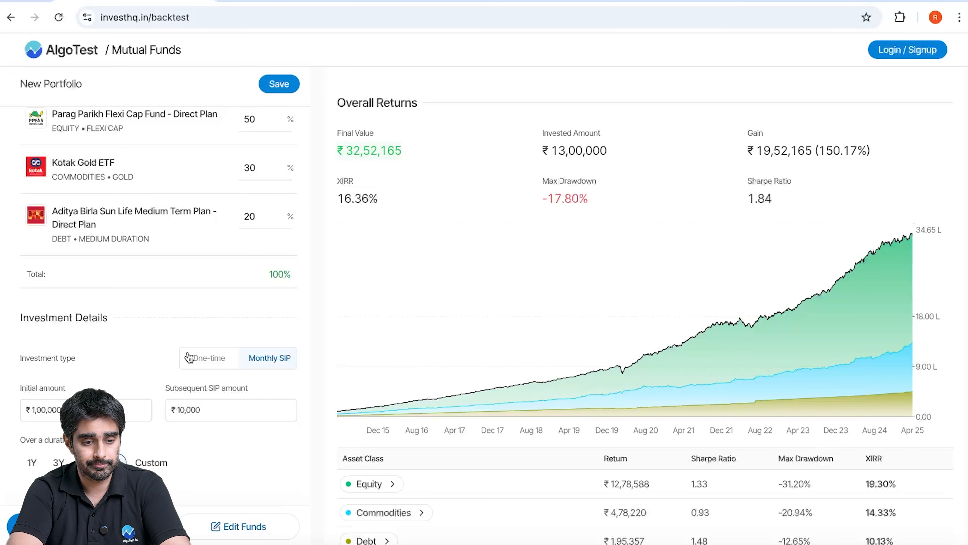
Examine how the SIP portfolio compares with NIFTY 50 in the benchmark analysis, including the benchmark's Sharpe ratio
scroll(188, 358, "down", 1)
scroll(371, 315, "down", 5)
scroll(372, 316, "up", 5)
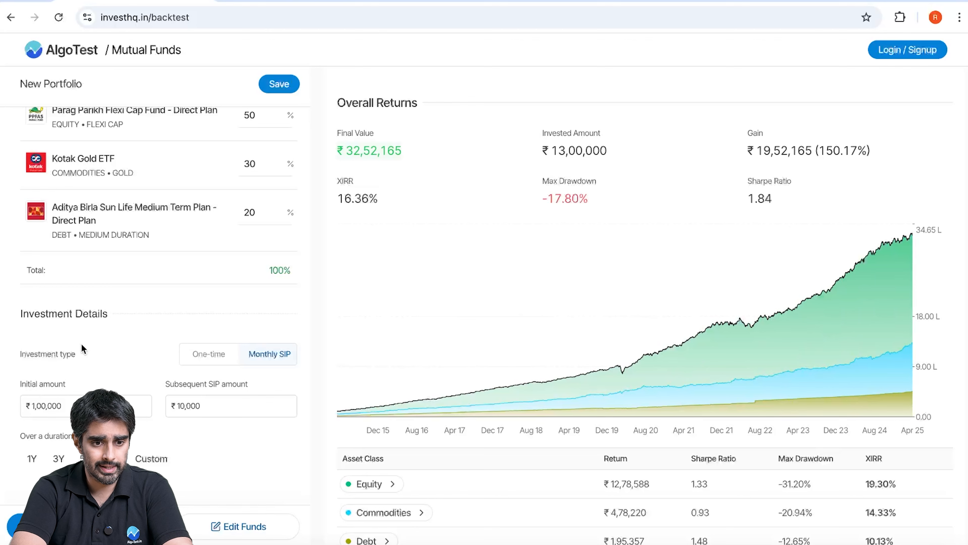
scroll(233, 332, "up", 3)
scroll(119, 191, "down", 3)
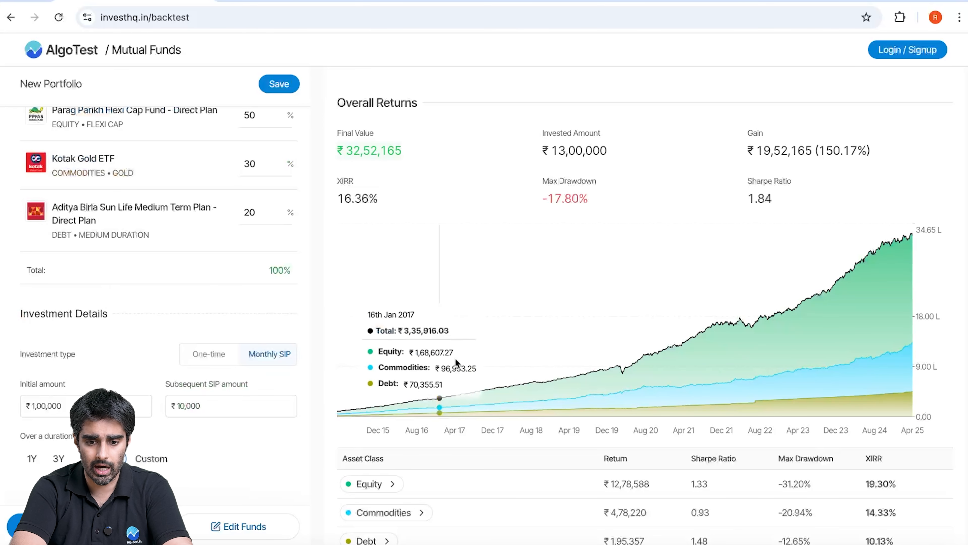
scroll(477, 378, "down", 1)
scroll(477, 372, "down", 5)
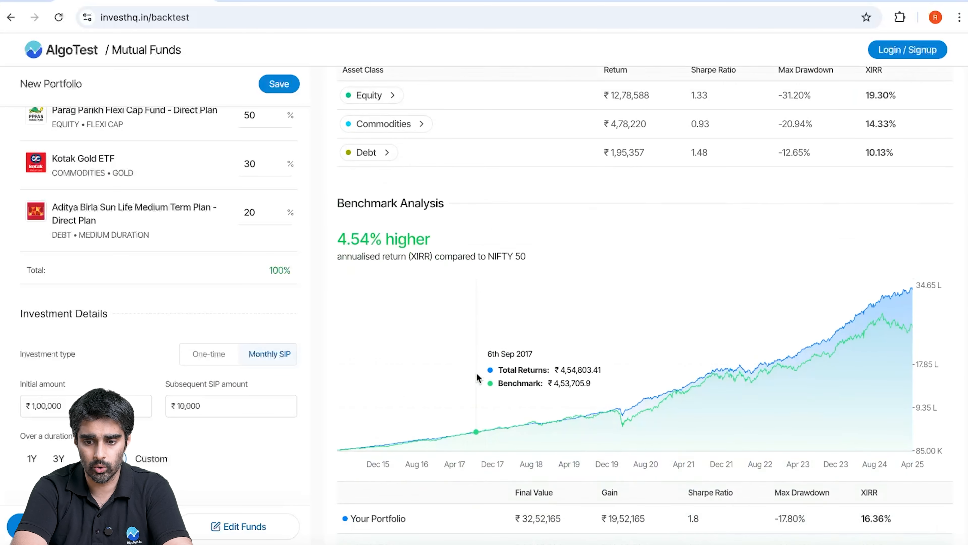
scroll(704, 363, "up", 1)
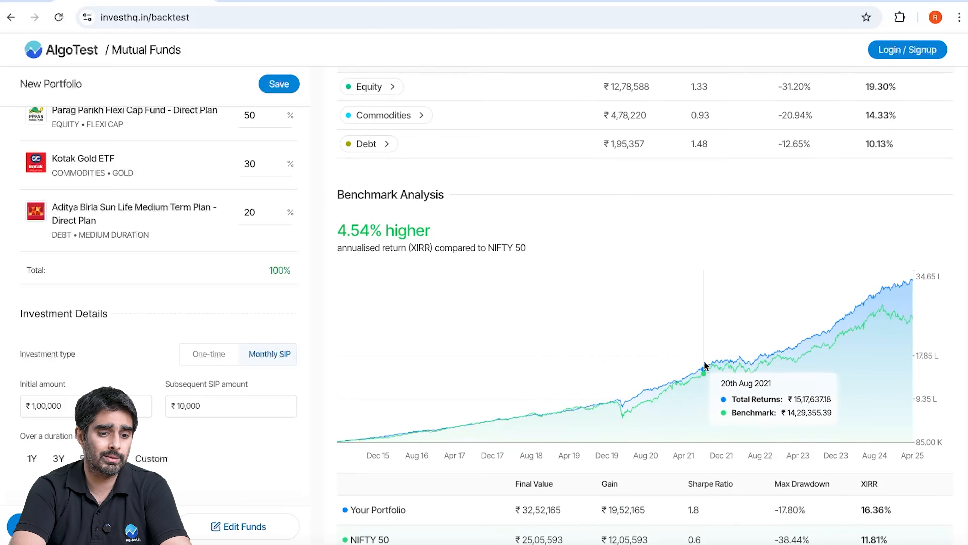
scroll(610, 298, "down", 2)
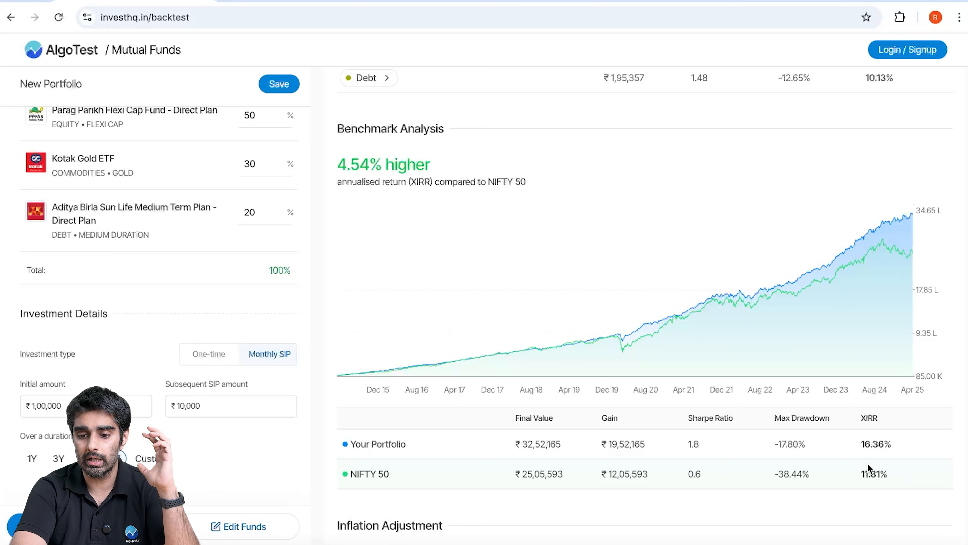
double_click(692, 475)
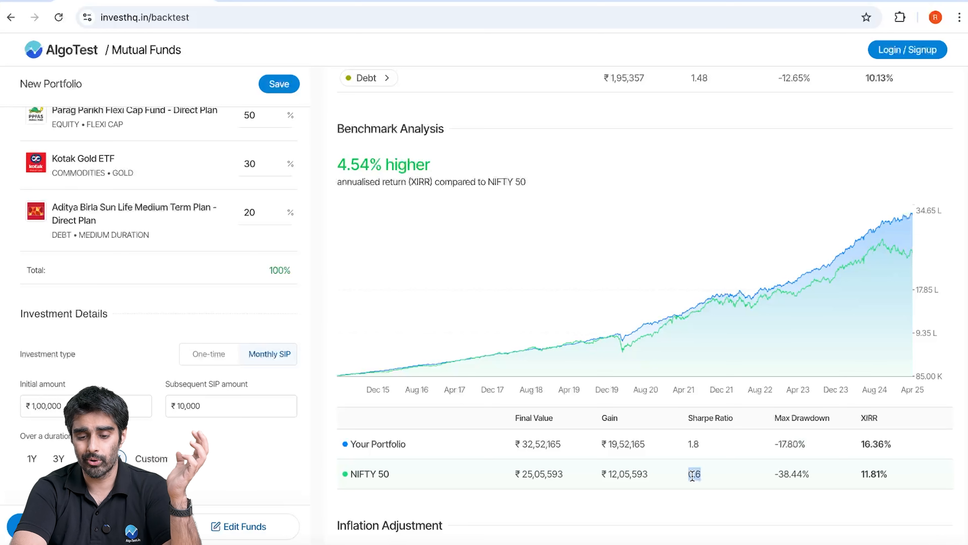